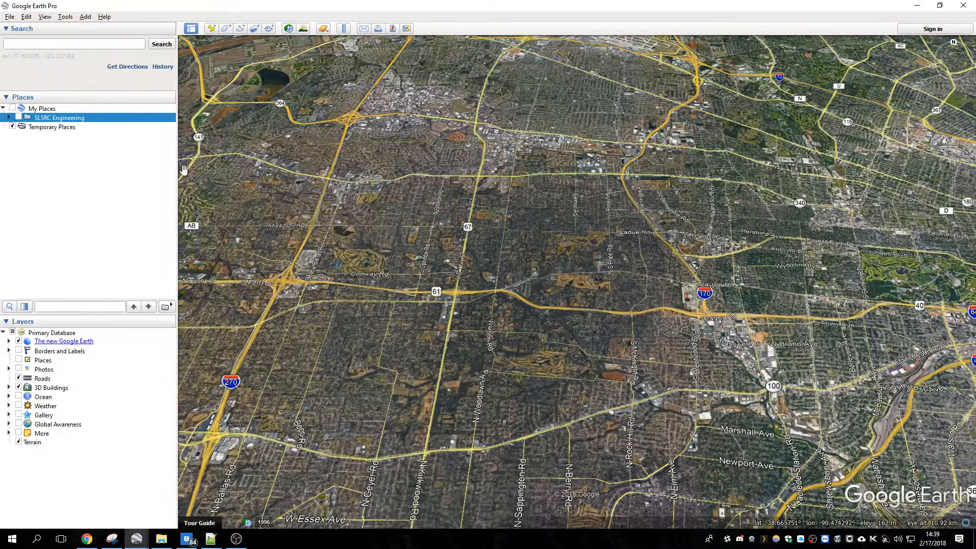
Browse the Engineering Committee KML folder and view the repeater icons presentation, then return to the map
click(161, 540)
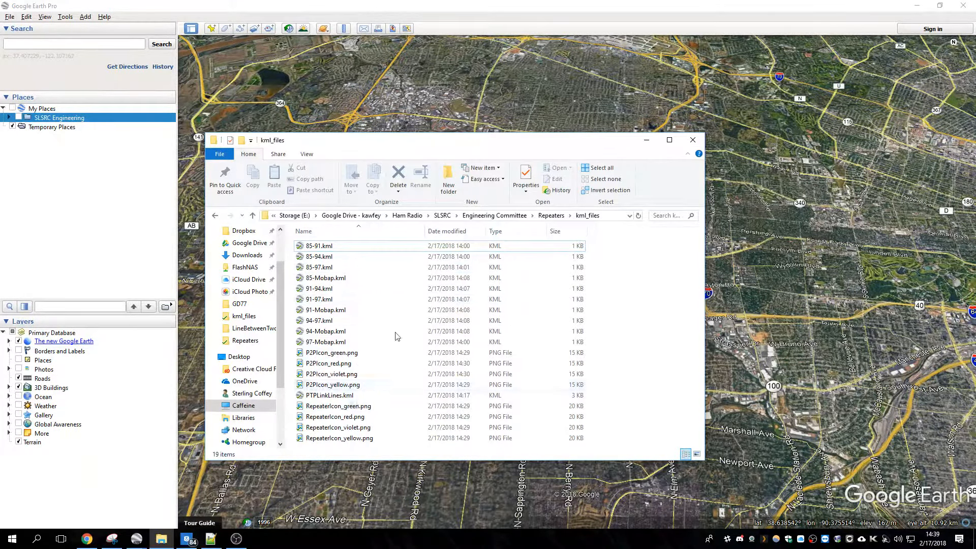
click(495, 215)
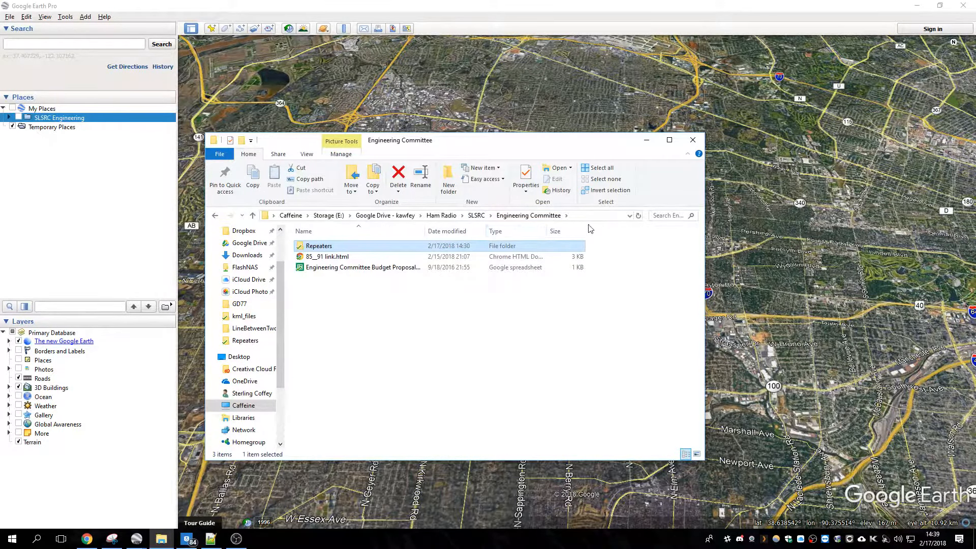
double_click(335, 246)
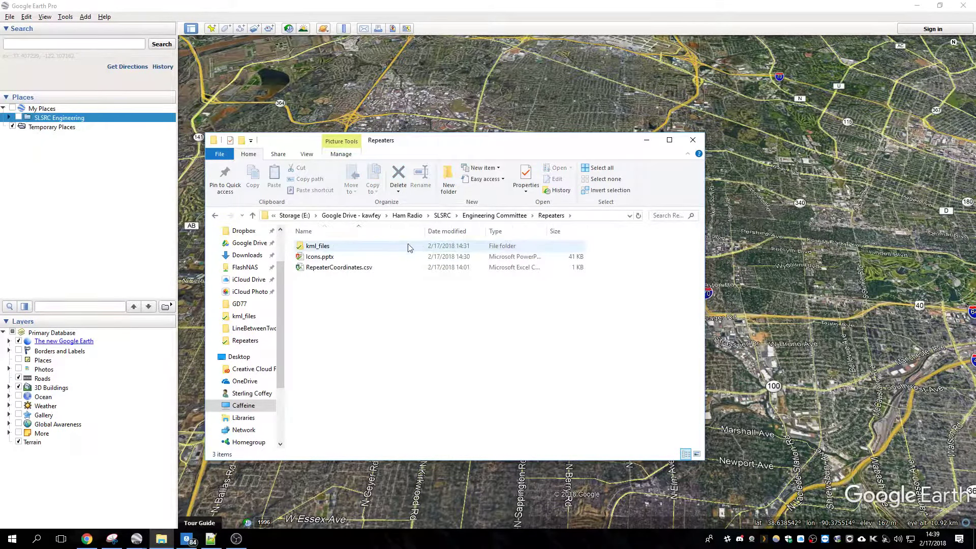
double_click(377, 257)
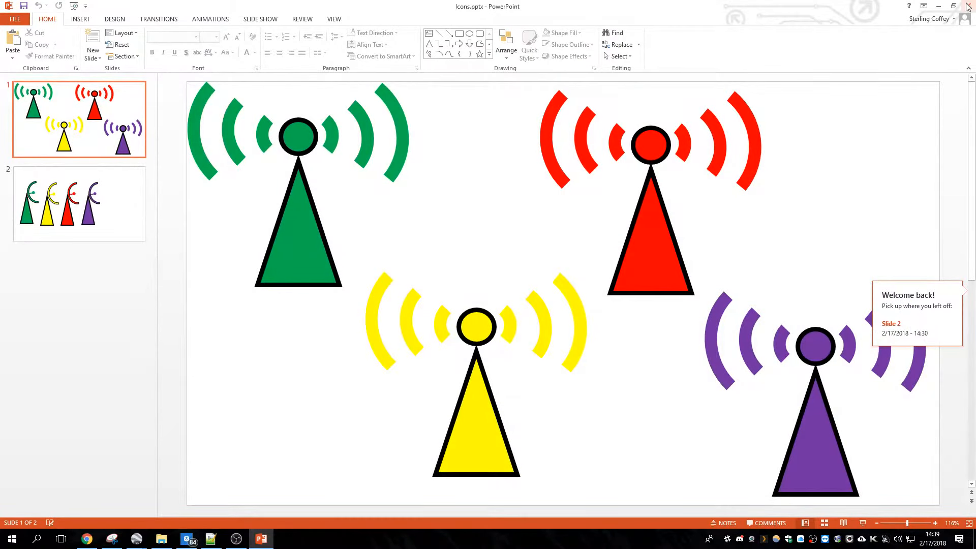
click(967, 7)
click(4, 116)
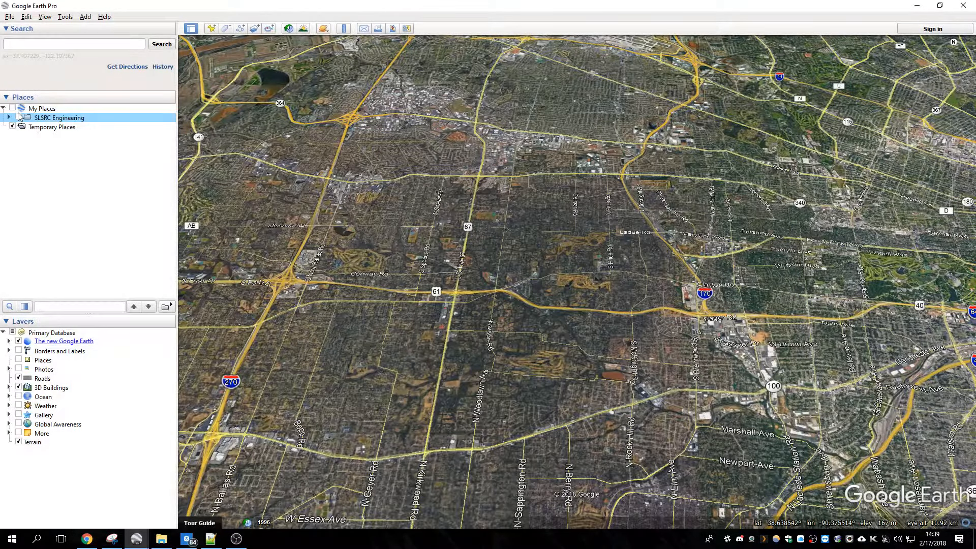
Turn on SLSRC Engineering, list its repeaters, and toggle the PTP Link Lines off and back on
click(21, 118)
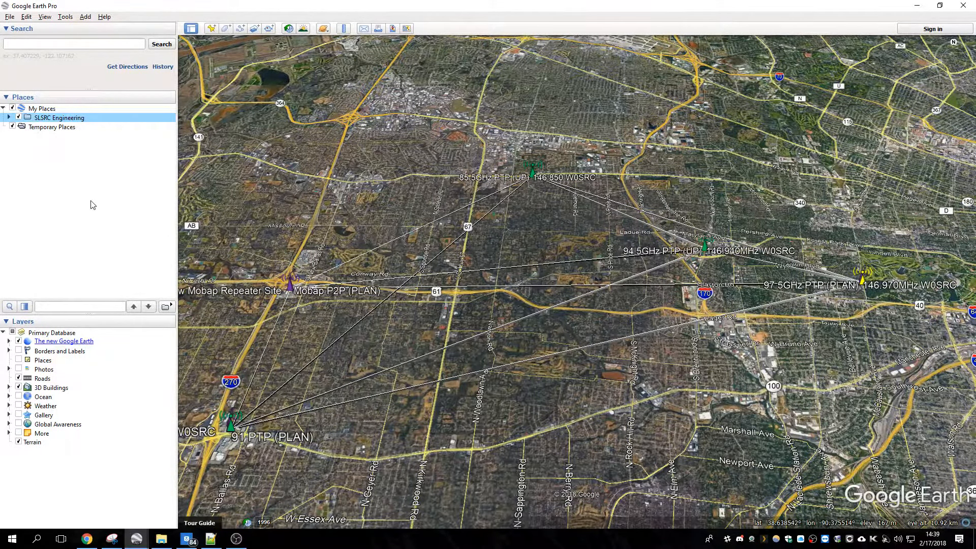
click(11, 118)
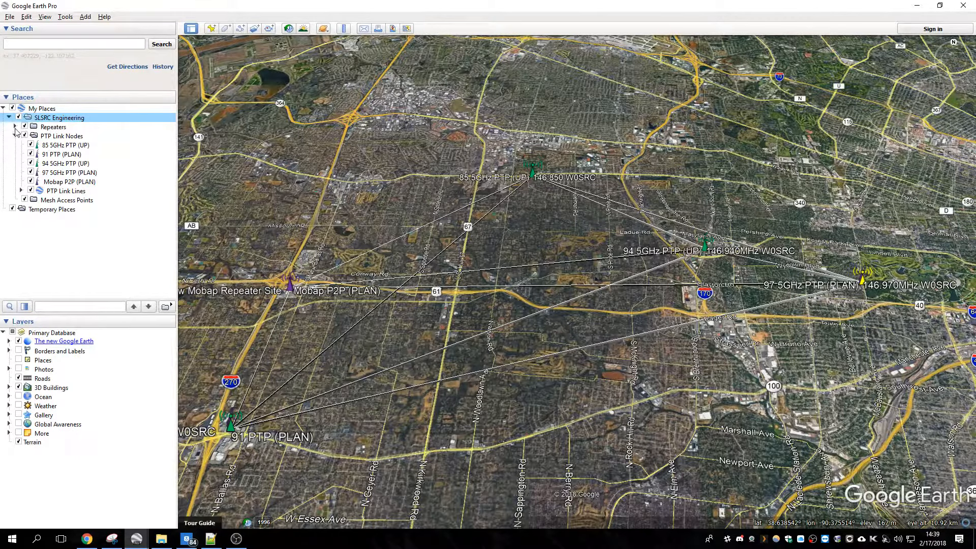
click(16, 127)
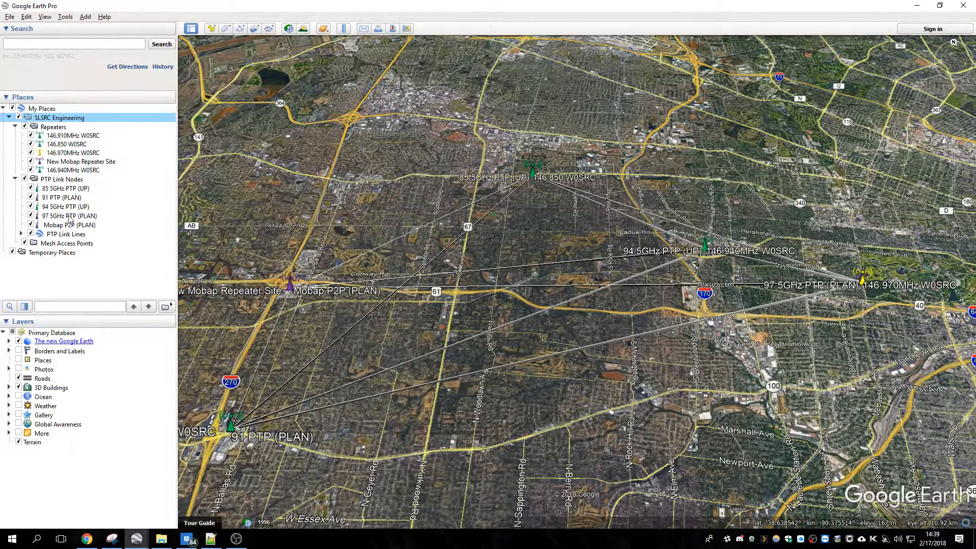
click(32, 234)
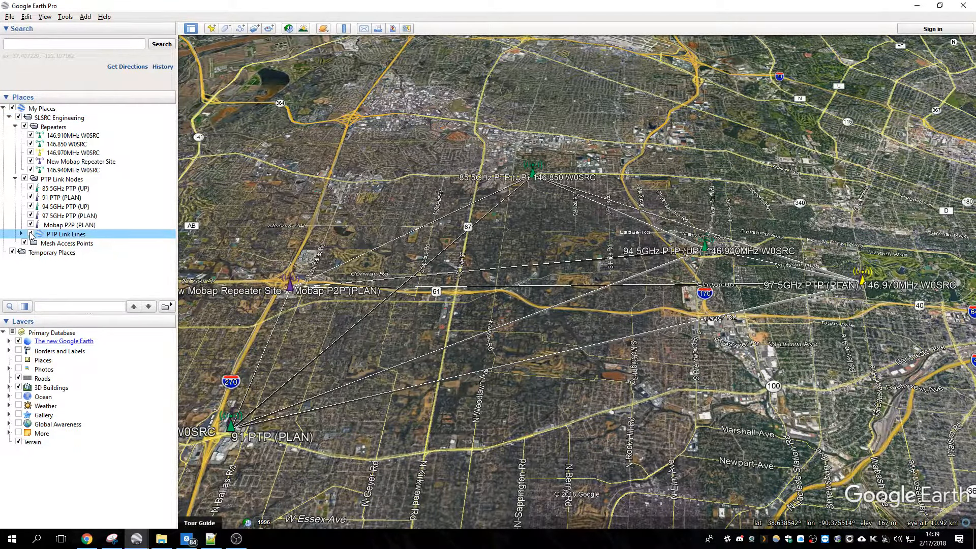
click(32, 234)
Recentre on the link network and fly to the Mobap P2P (PLAN) placemark
drag(397, 318, 481, 301)
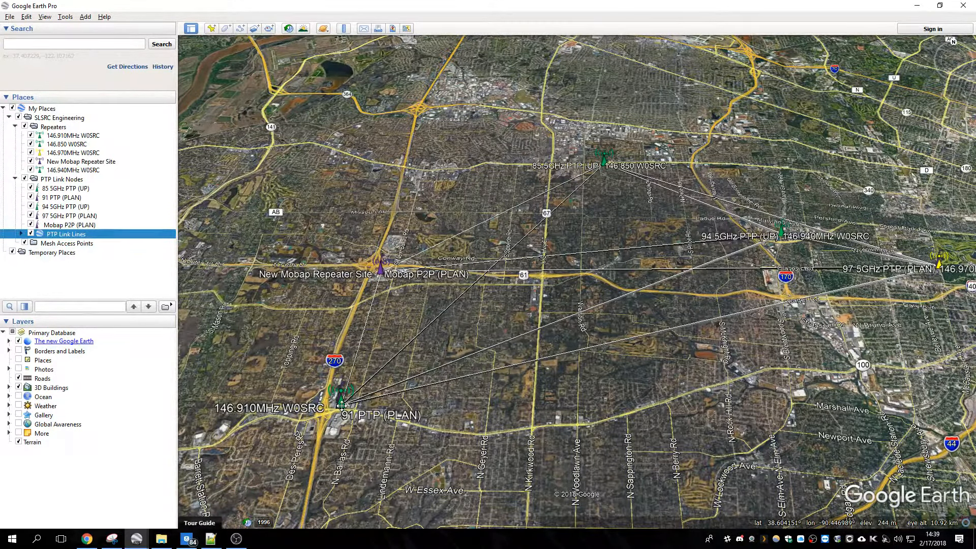
drag(339, 407, 385, 373)
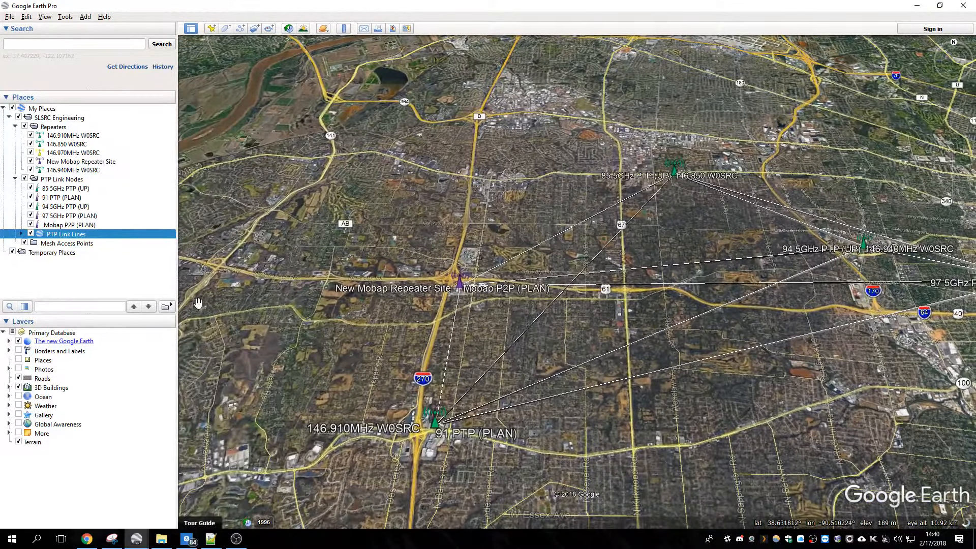
double_click(68, 225)
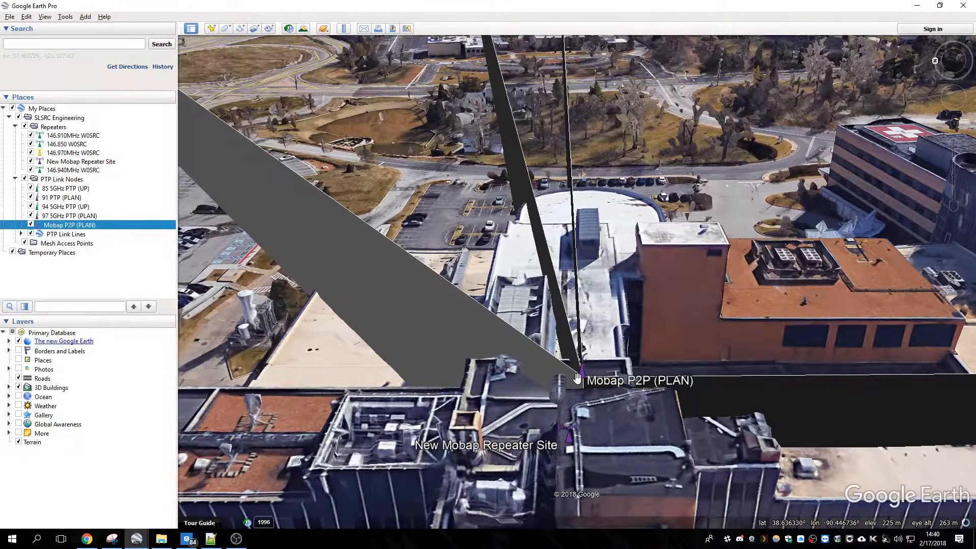
Orbit and tilt around the Mobap site to inspect the nearby buildings and rooftops
mouse_move(577, 377)
middle_down()
mouse_move(572, 425)
mouse_move(637, 447)
middle_up()
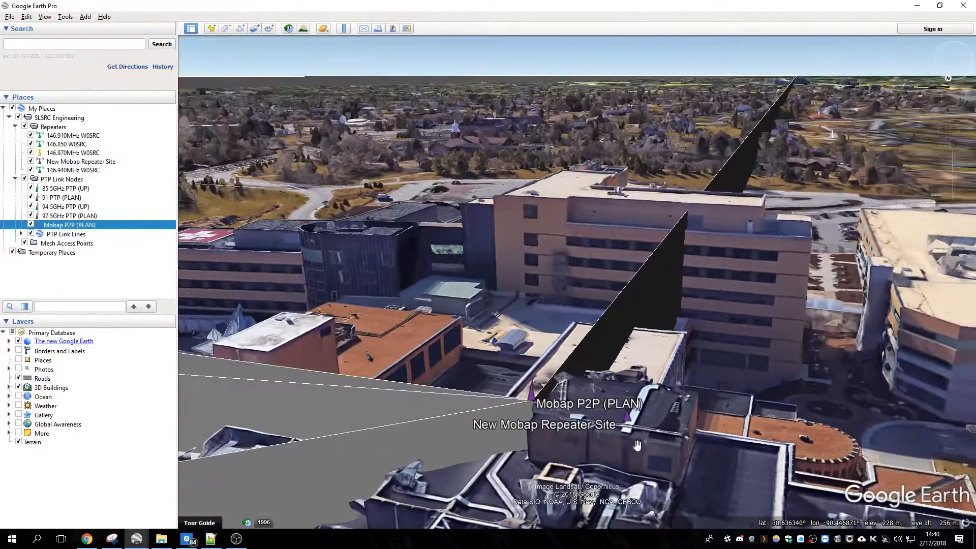
middle_drag(618, 440, 612, 418)
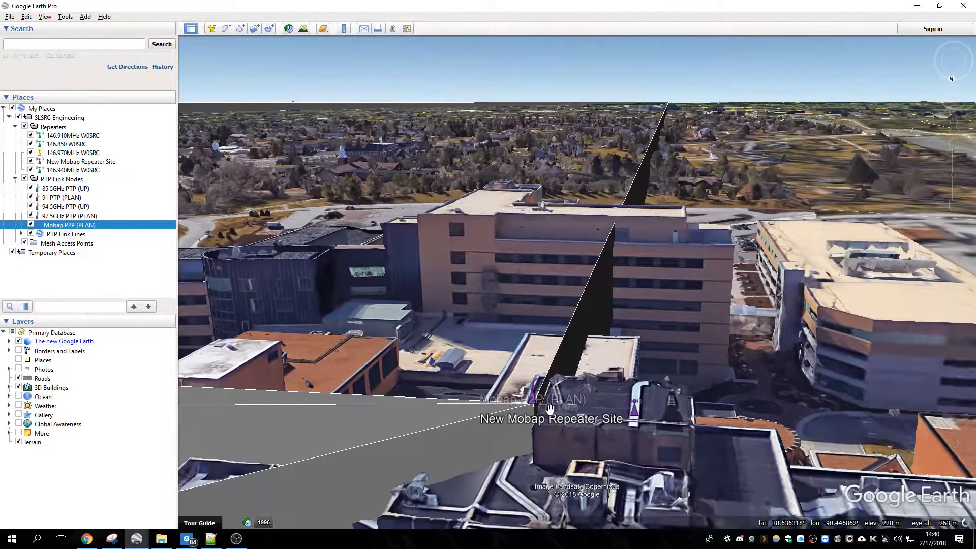
middle_drag(551, 407, 552, 466)
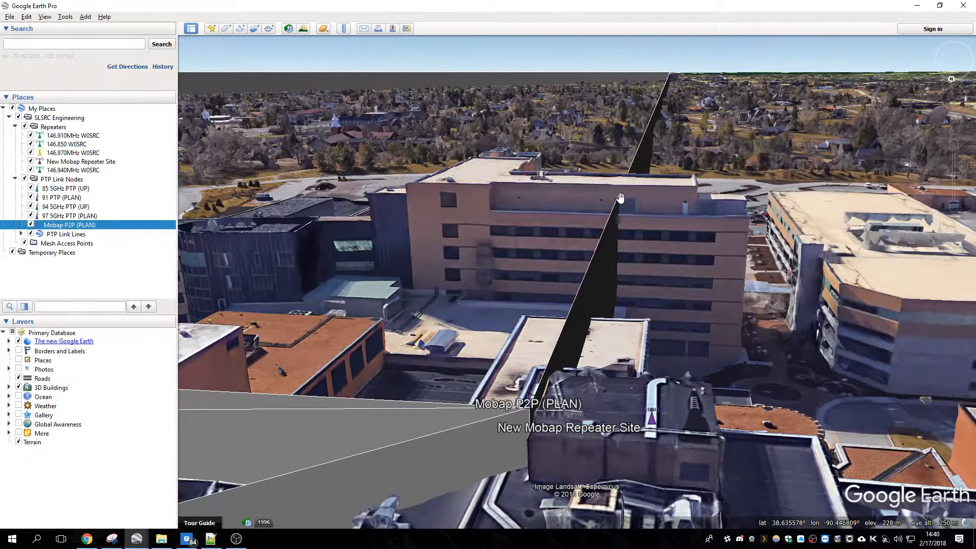
drag(627, 206, 586, 171)
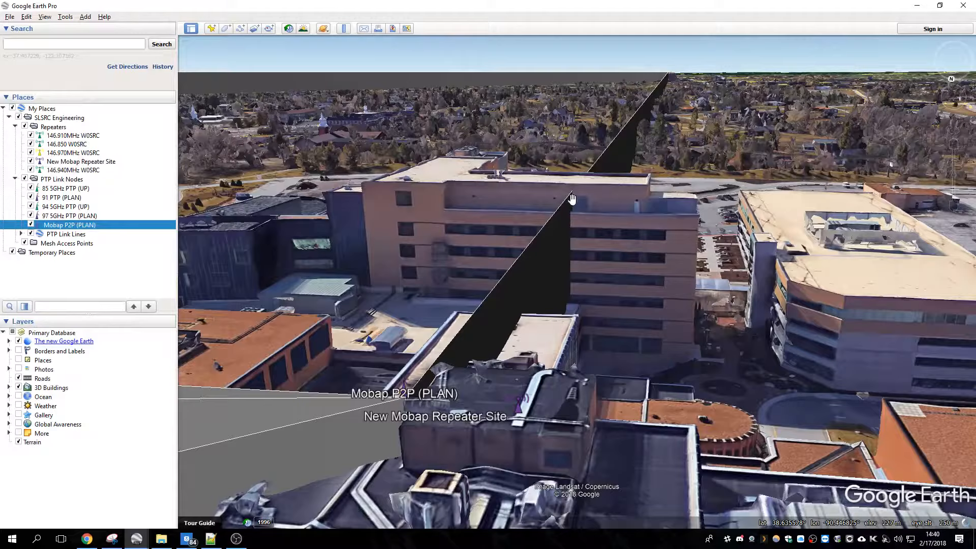
mouse_move(623, 231)
mouse_down()
mouse_move(527, 328)
mouse_move(458, 428)
mouse_move(517, 315)
mouse_up()
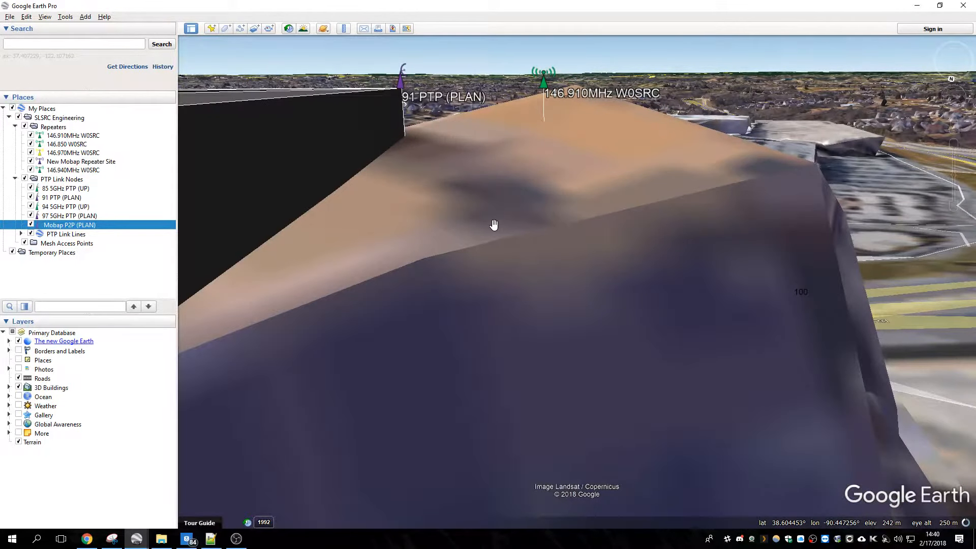
mouse_move(493, 226)
middle_down()
mouse_move(481, 170)
mouse_move(519, 188)
mouse_move(436, 250)
middle_up()
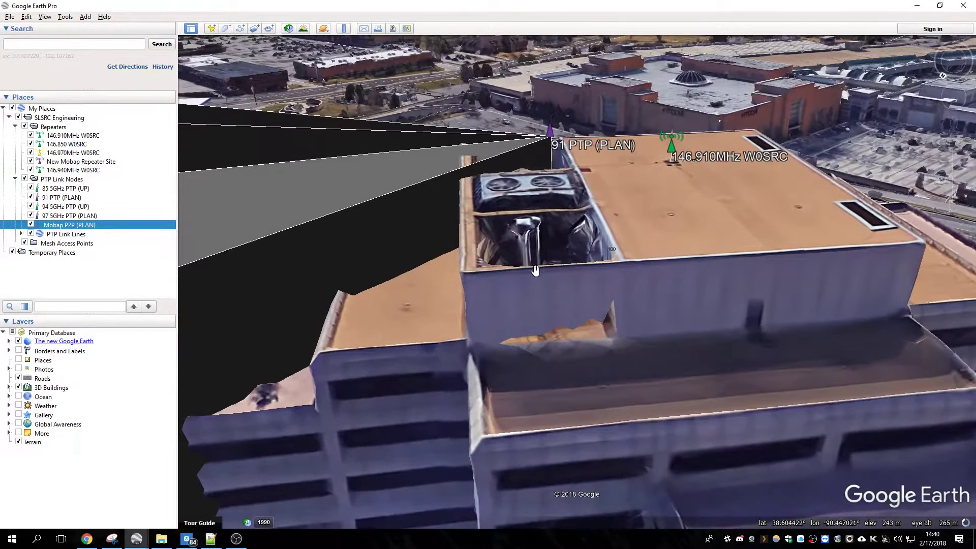
middle_drag(535, 270, 371, 355)
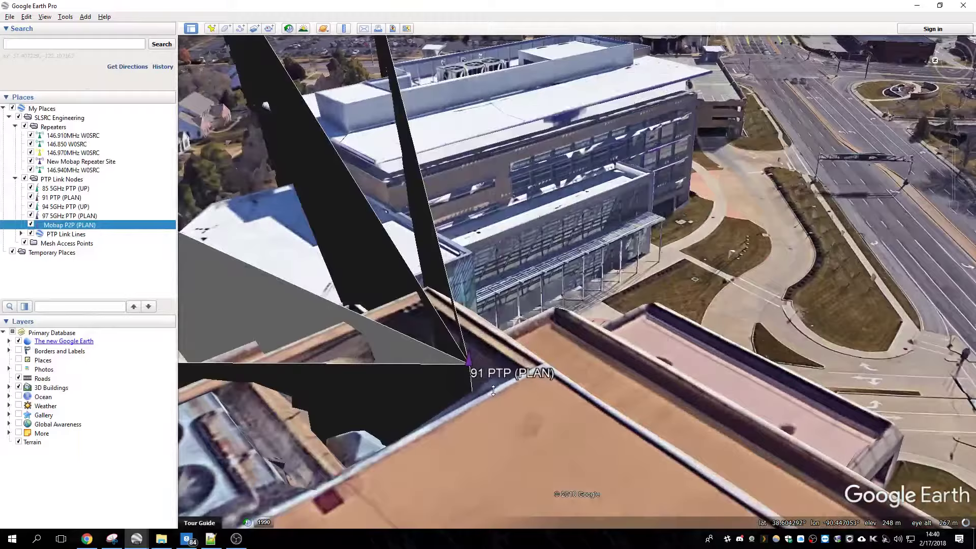
mouse_move(494, 391)
middle_down()
mouse_move(574, 282)
mouse_move(454, 333)
middle_up()
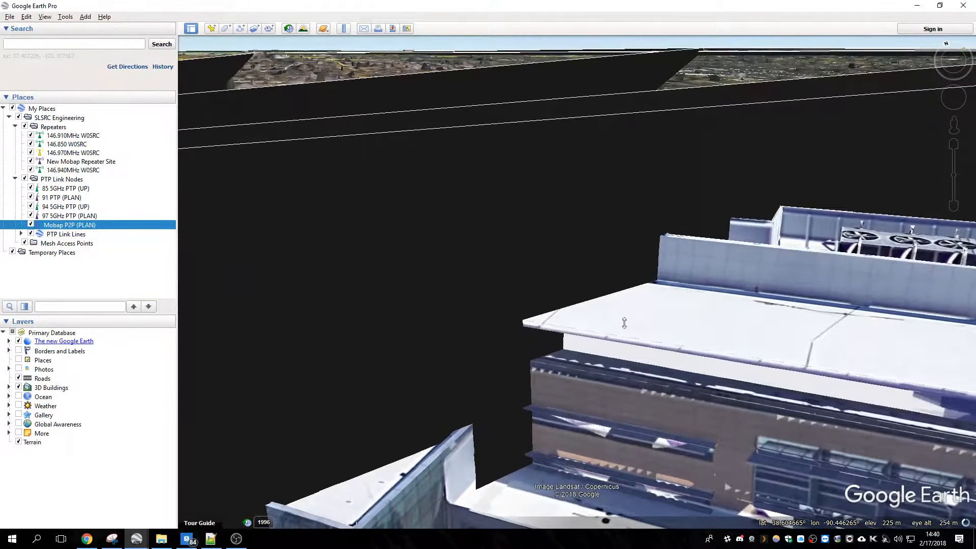
middle_drag(624, 323, 751, 311)
scroll(700, 307, down, 5)
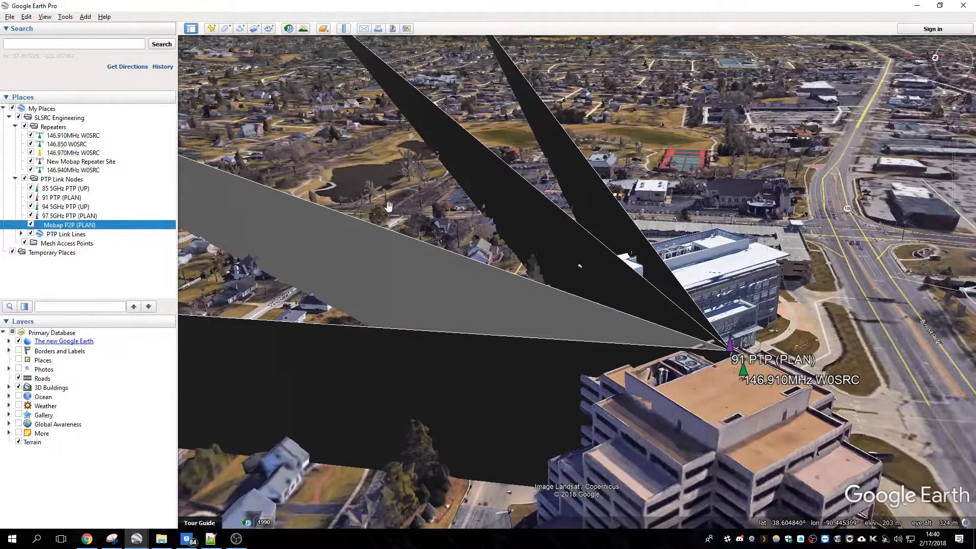
middle_drag(609, 313, 470, 355)
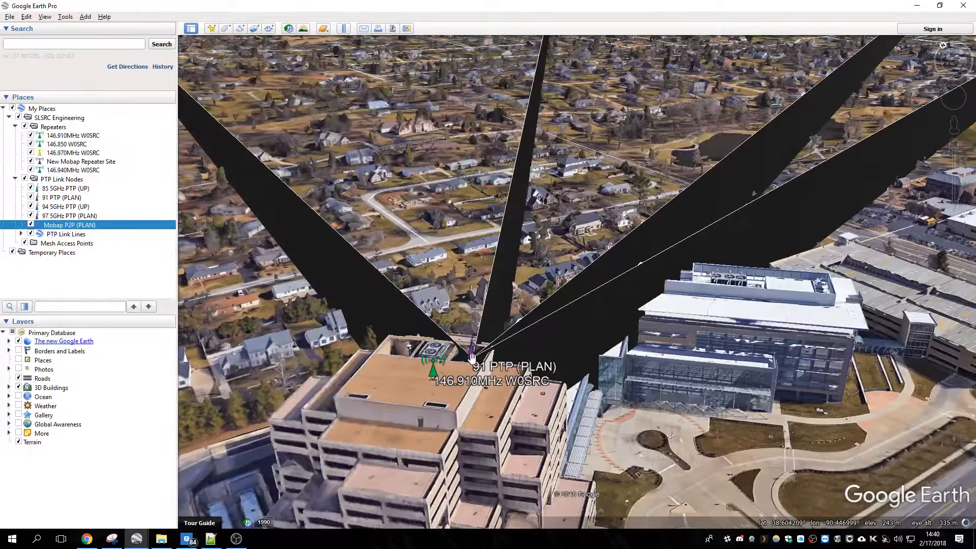
Show the viewshed for the 146.970MHz W0SRC repeater with its altitude adjusted automatically
double_click(63, 153)
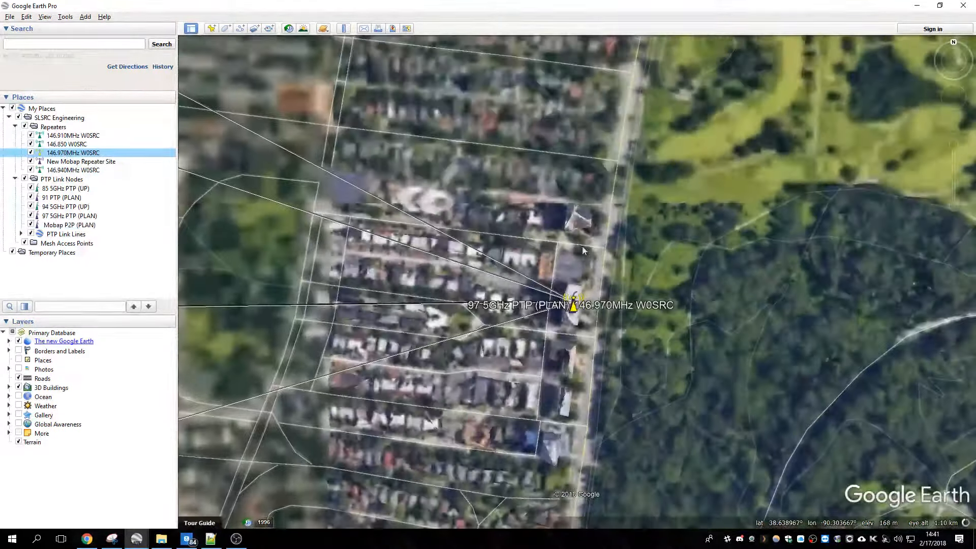
right_click(48, 153)
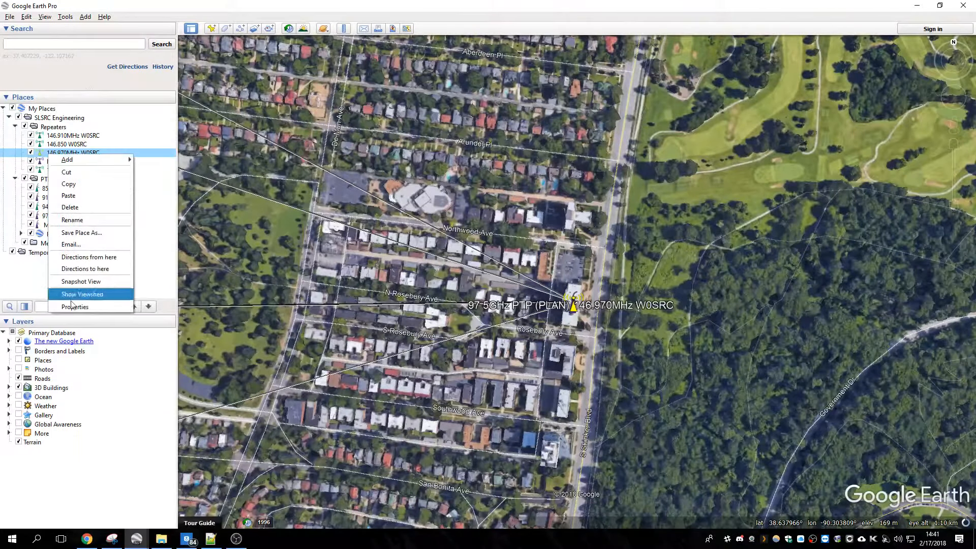
click(82, 294)
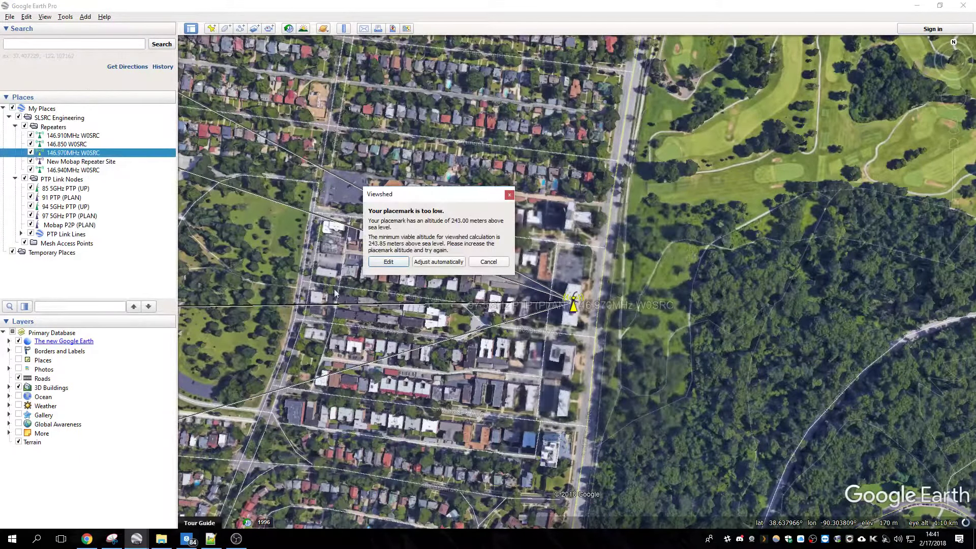
click(439, 263)
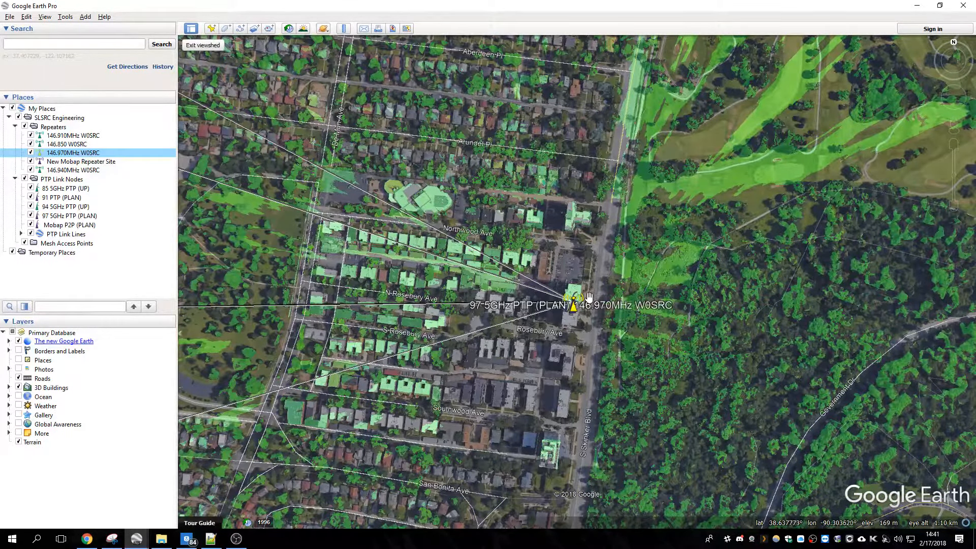
mouse_move(490, 280)
middle_down()
mouse_move(665, 370)
mouse_move(641, 214)
middle_up()
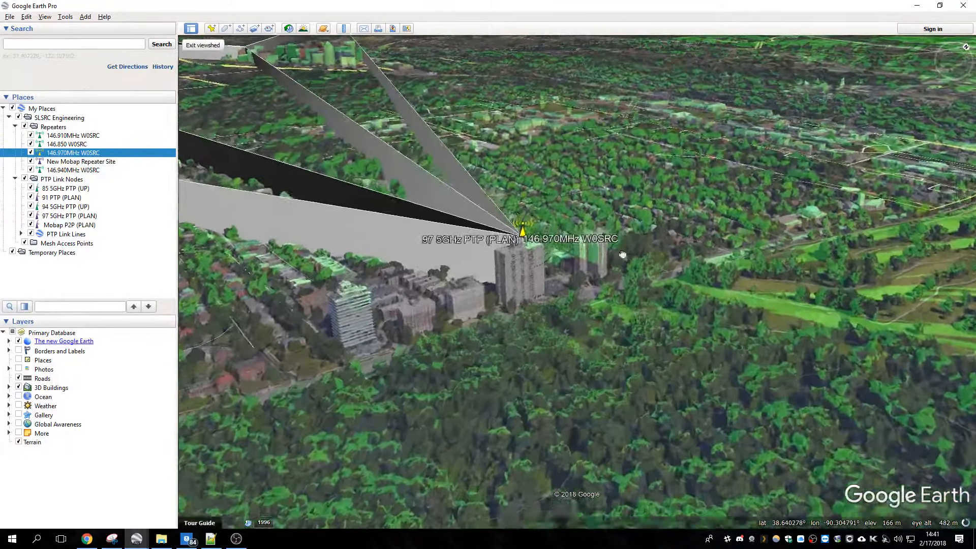
mouse_move(640, 214)
mouse_down()
mouse_move(364, 284)
mouse_move(426, 326)
mouse_move(365, 230)
mouse_up()
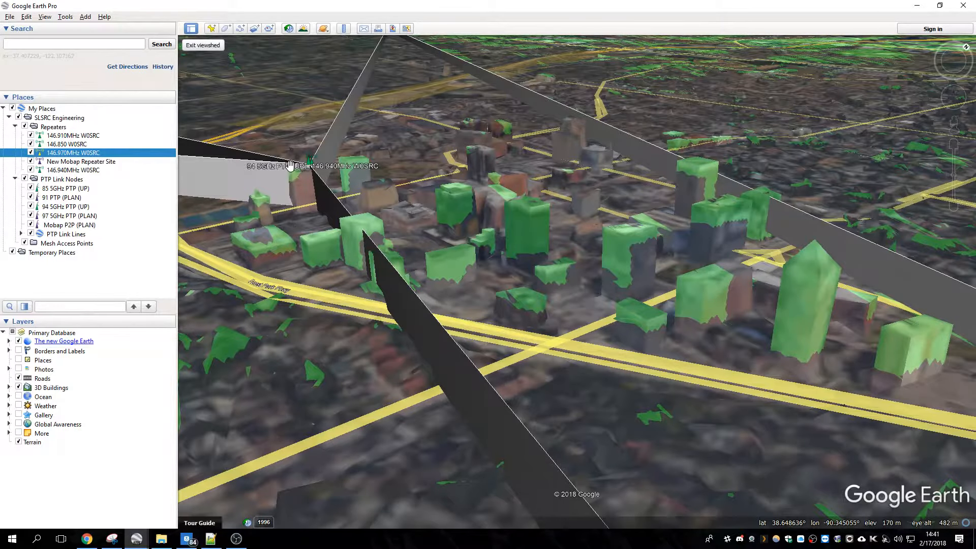
mouse_move(709, 209)
mouse_down()
mouse_move(633, 235)
mouse_move(524, 231)
mouse_up()
drag(578, 322, 753, 189)
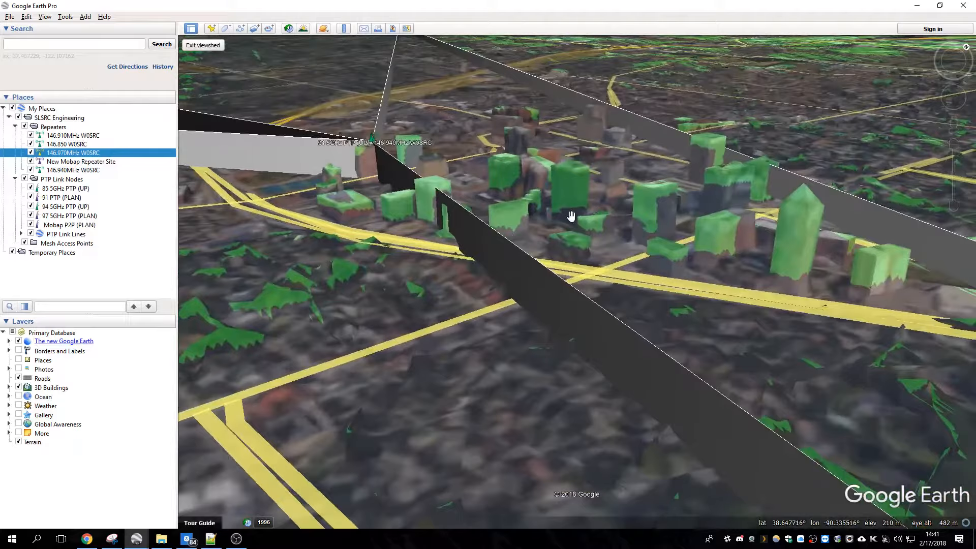
drag(438, 195, 443, 244)
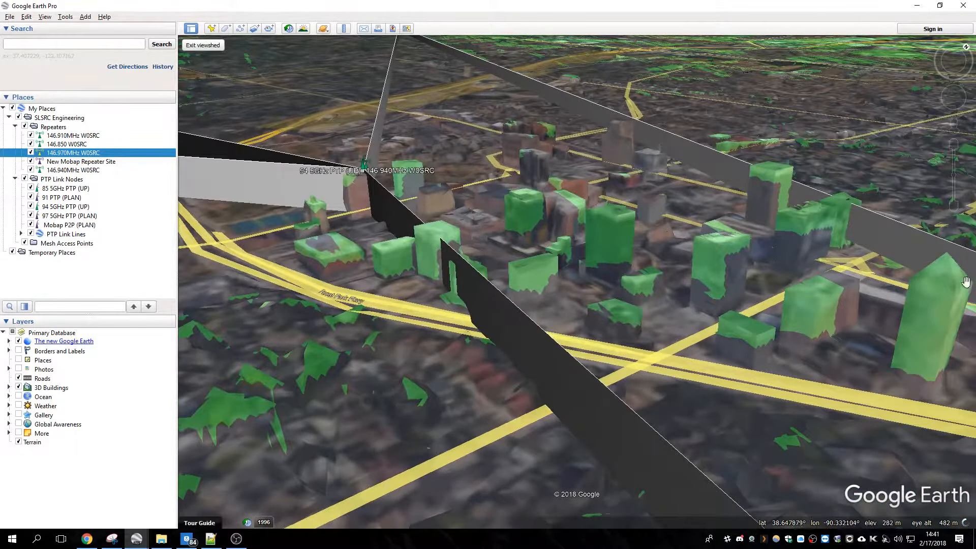
mouse_move(450, 208)
mouse_down()
mouse_move(465, 156)
mouse_move(511, 212)
mouse_up()
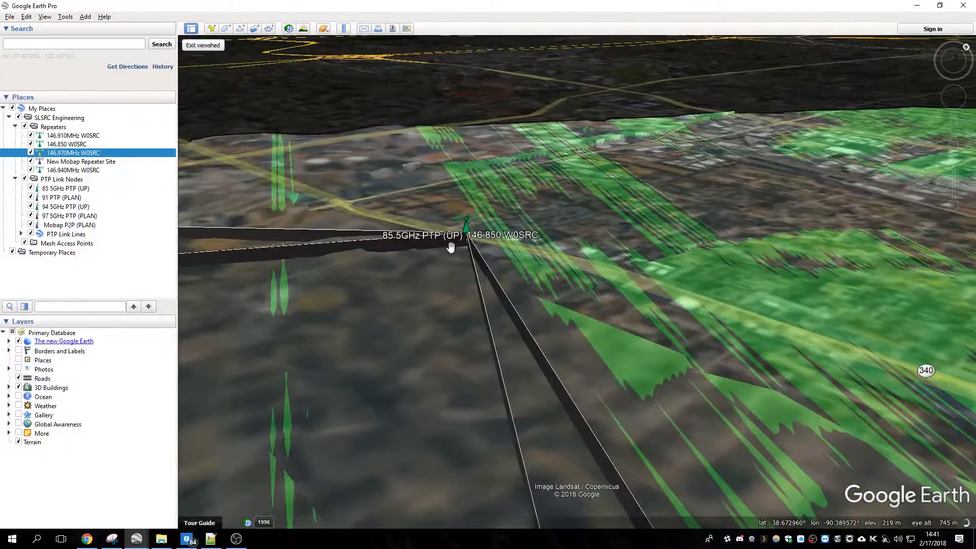
scroll(450, 248, up, 6)
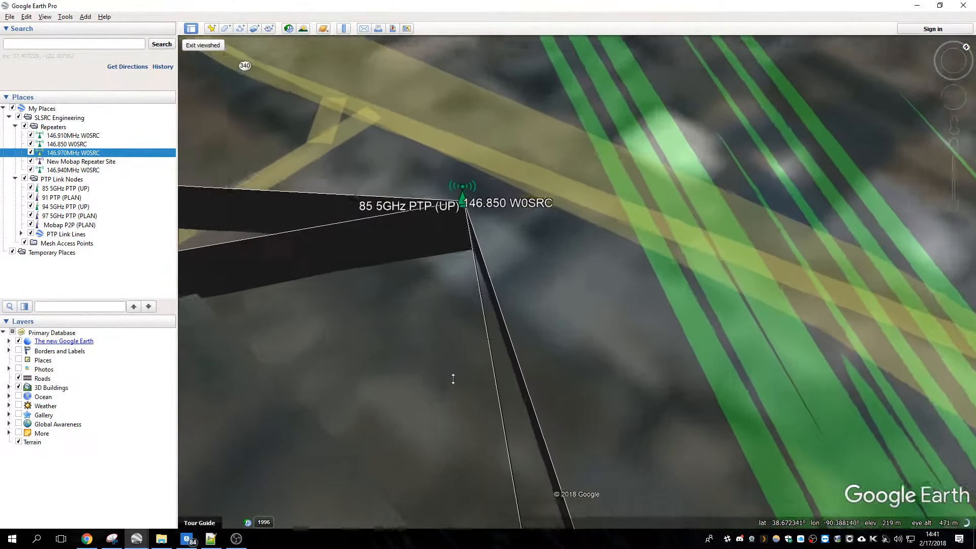
scroll(454, 378, down, 3)
scroll(473, 229, down, 3)
scroll(483, 245, down, 2)
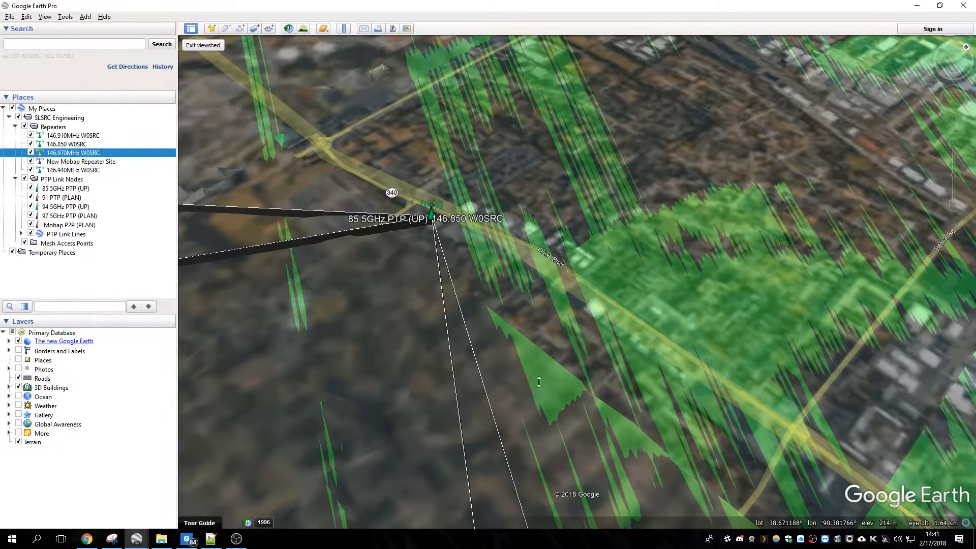
scroll(538, 382, down, 8)
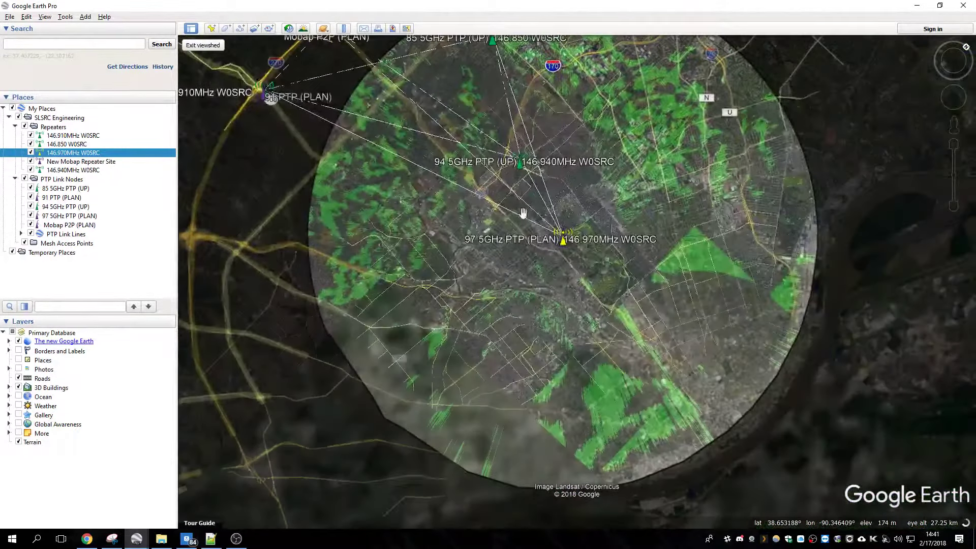
middle_drag(522, 214, 687, 174)
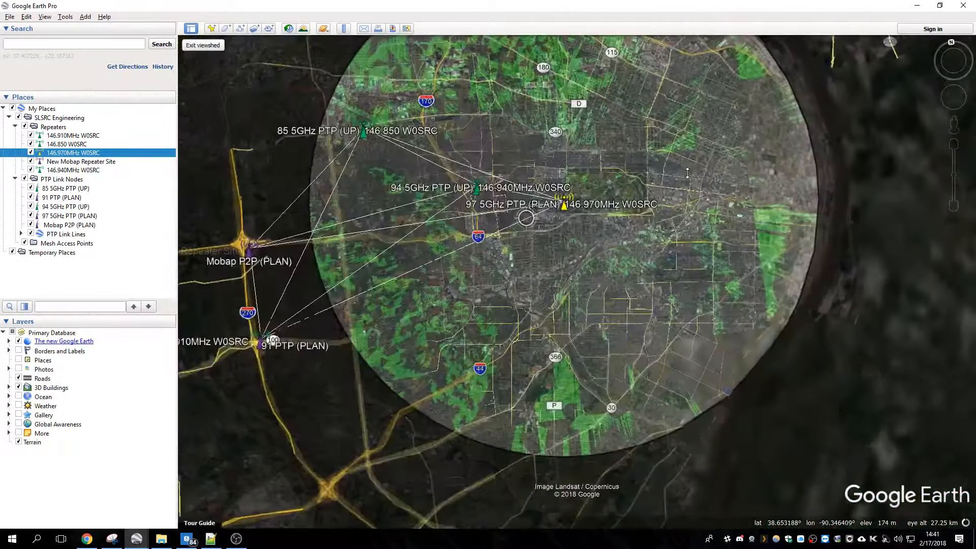
drag(571, 307, 544, 362)
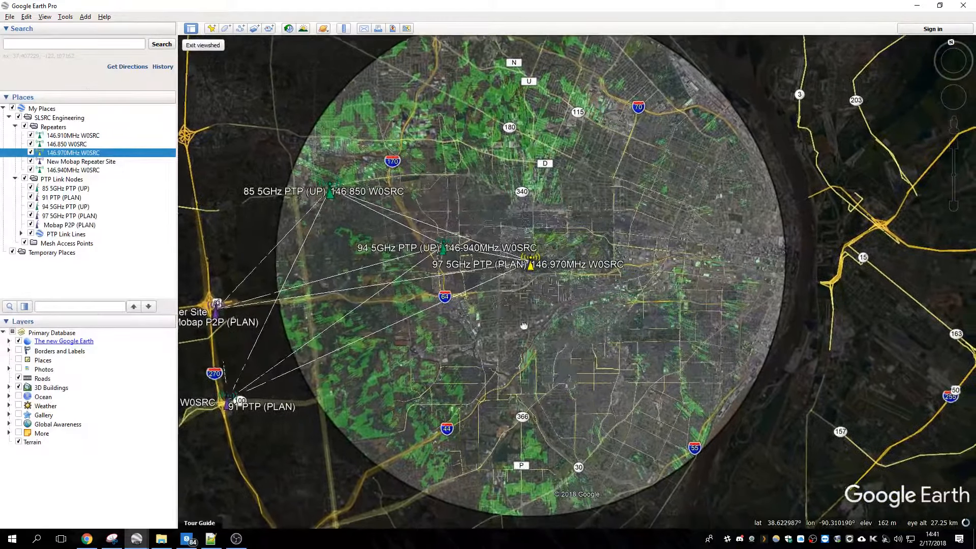